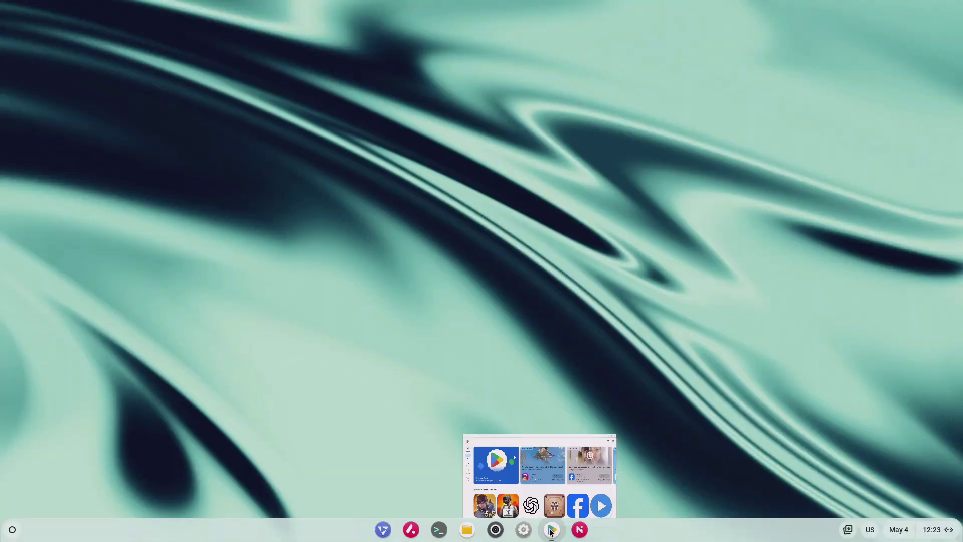
- Scroll up and down through the Apps and Games listings in Google Play Store
scroll(544, 190, "down", 4)
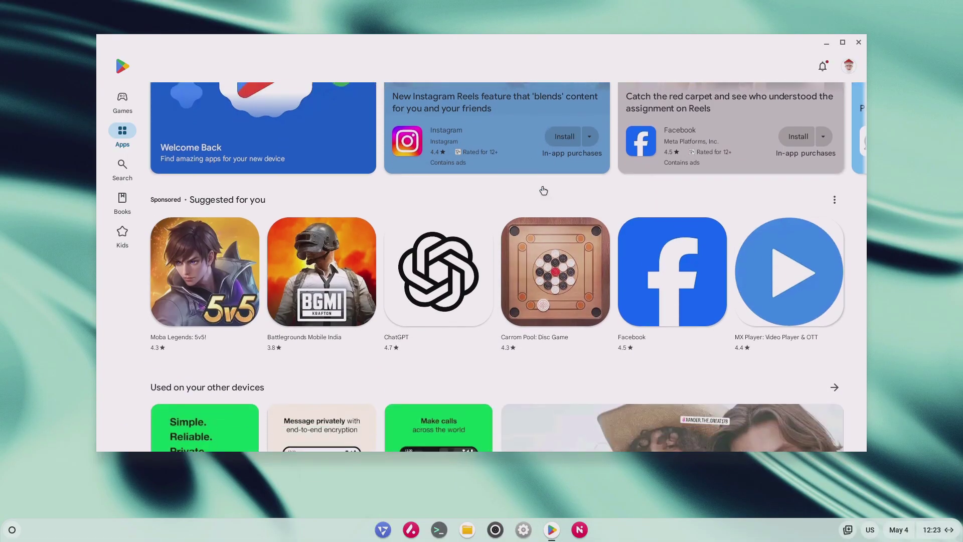
scroll(545, 190, "down", 12)
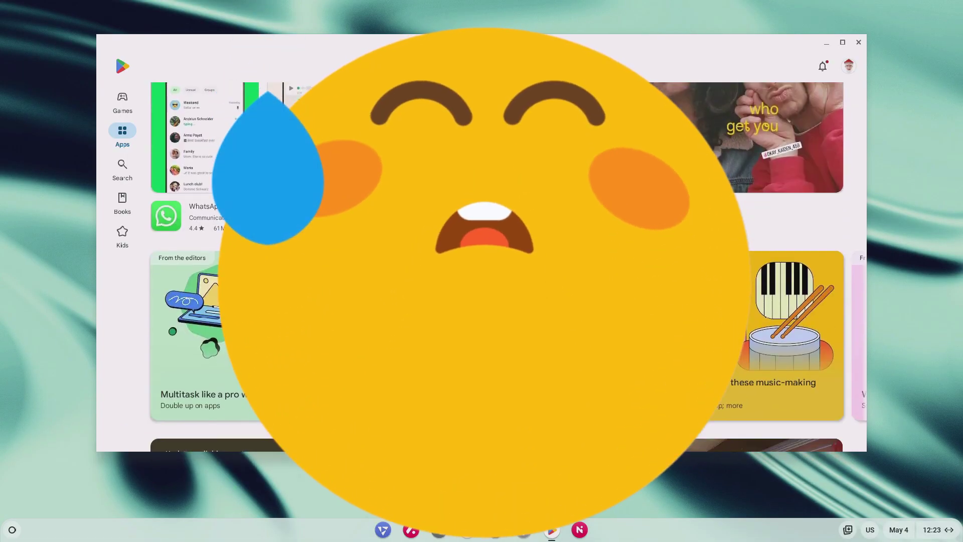
scroll(533, 193, "down", 18)
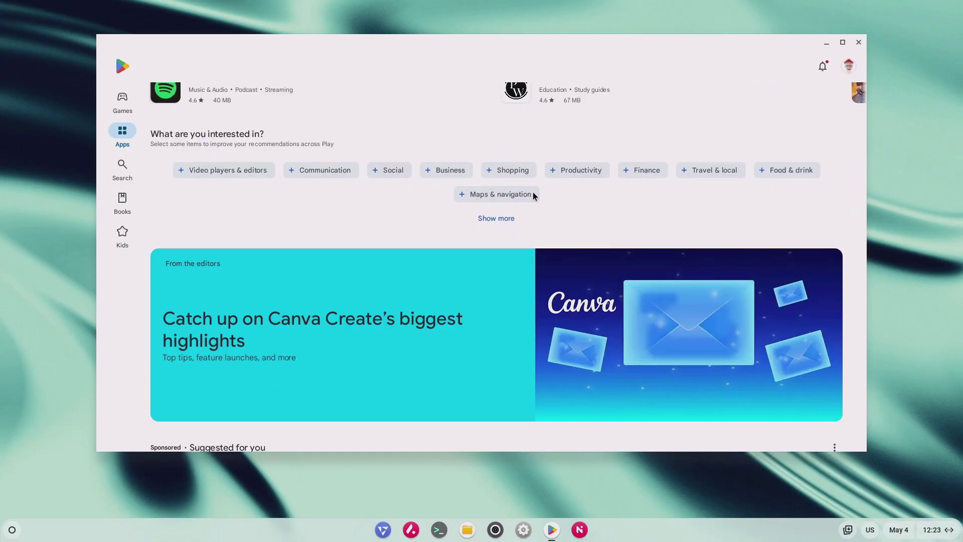
scroll(534, 195, "down", 15)
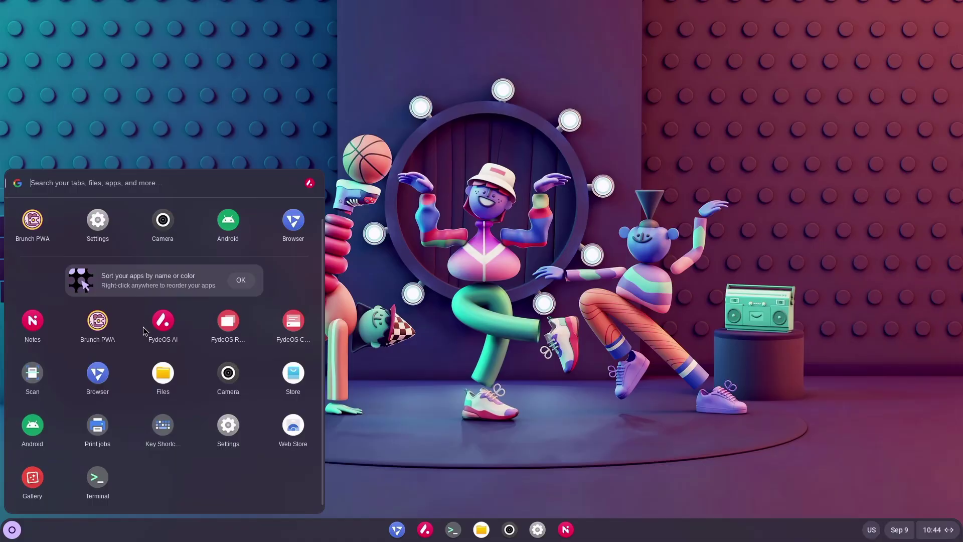
scroll(150, 334, "up", 1)
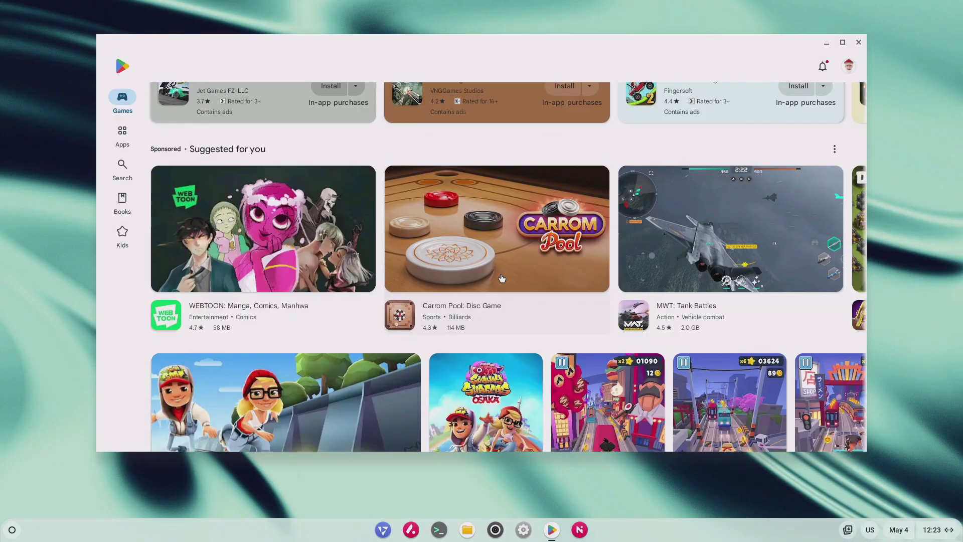
scroll(499, 277, "down", 15)
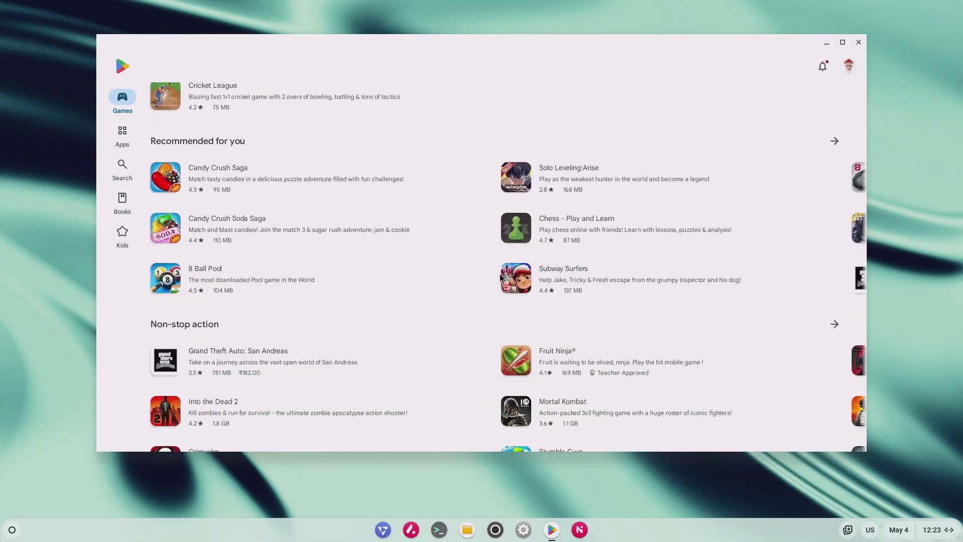
scroll(499, 277, "down", 10)
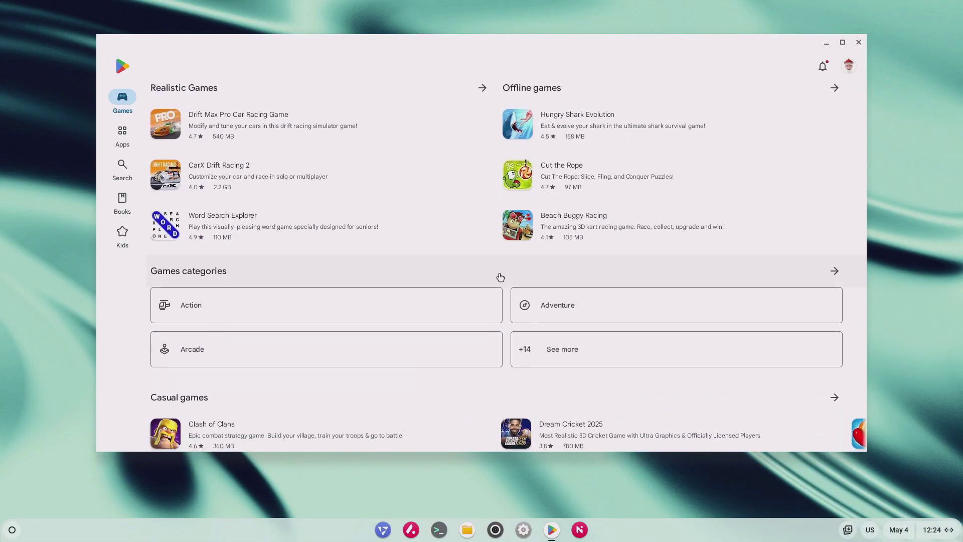
scroll(500, 277, "down", 6)
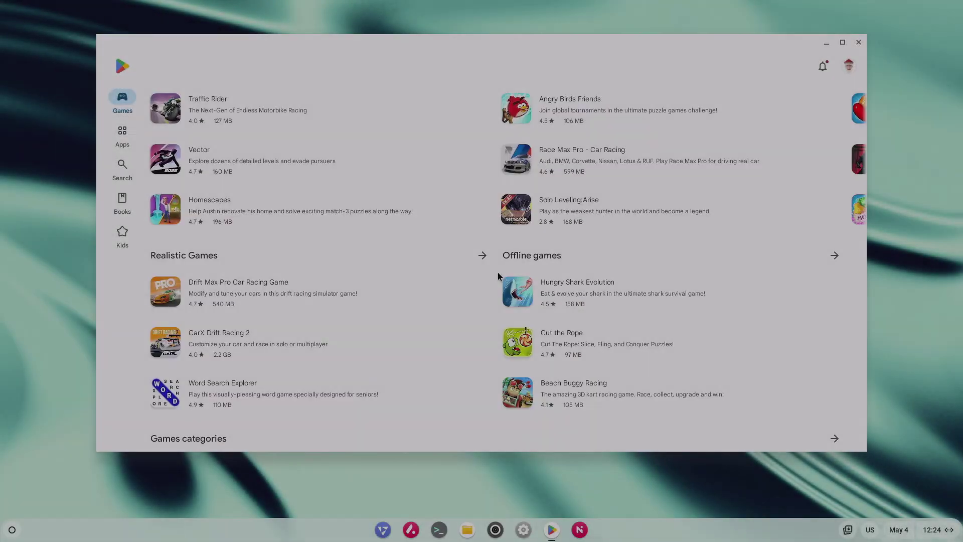
scroll(497, 272, "up", 5)
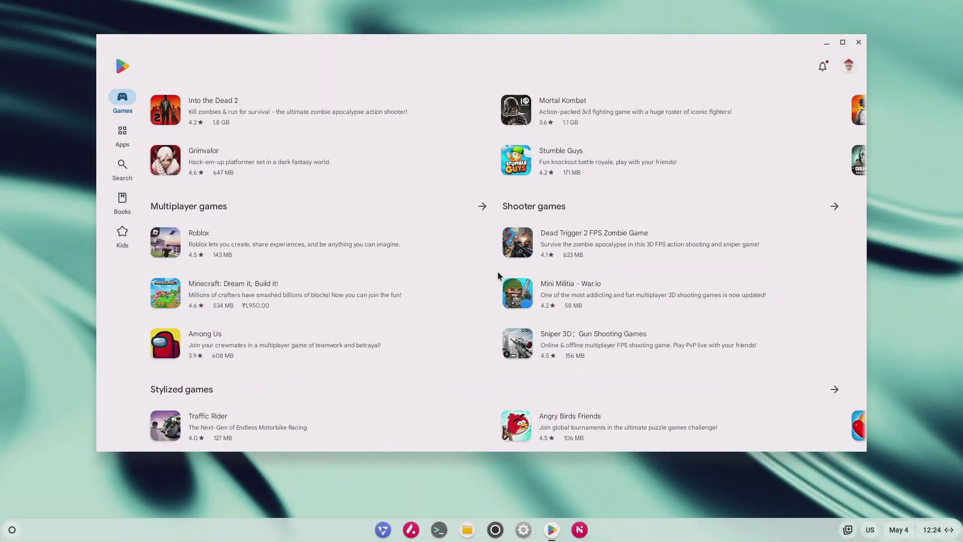
scroll(498, 273, "up", 10)
scroll(489, 258, "down", 6)
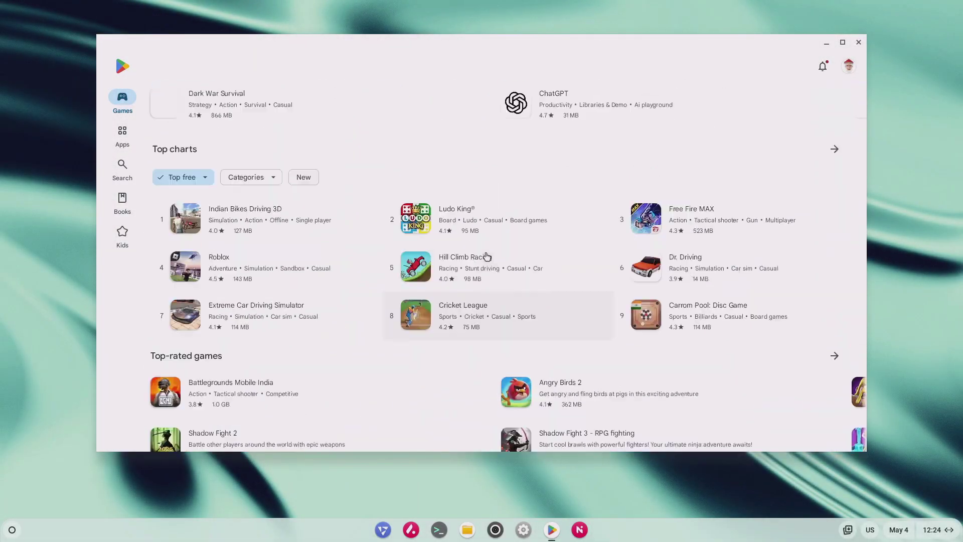
scroll(491, 249, "up", 5)
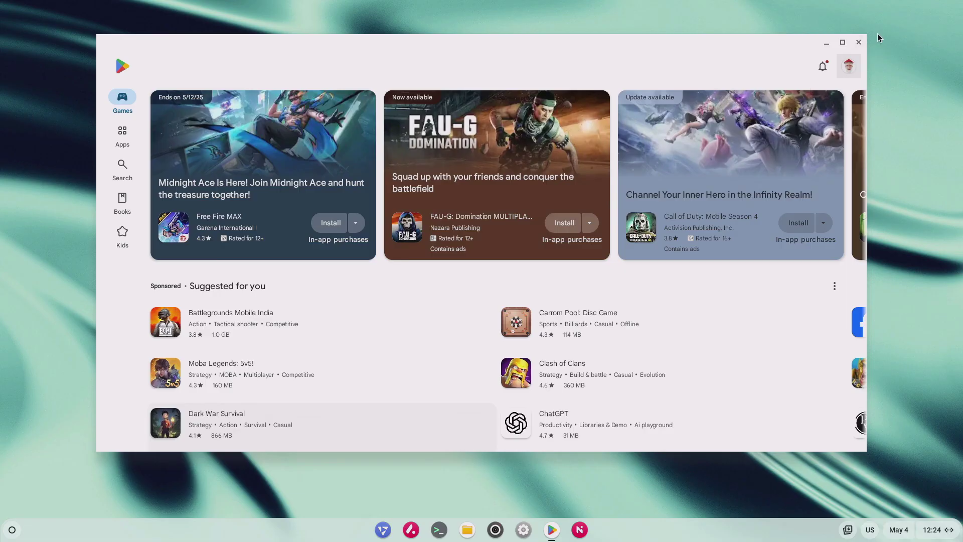
- Close Play Store and start downloading the Intel Slim edition of FydeOS for PC
left_click(858, 43)
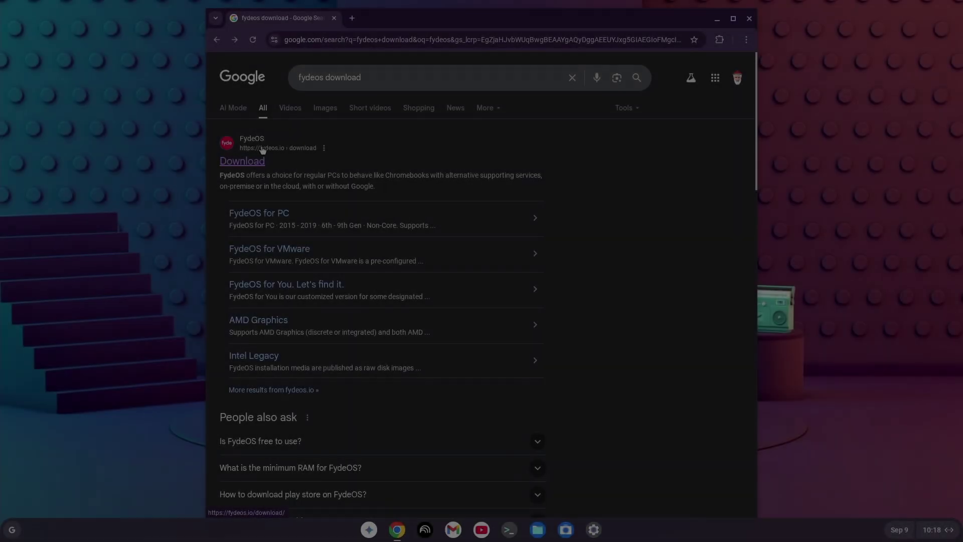
left_click(269, 148)
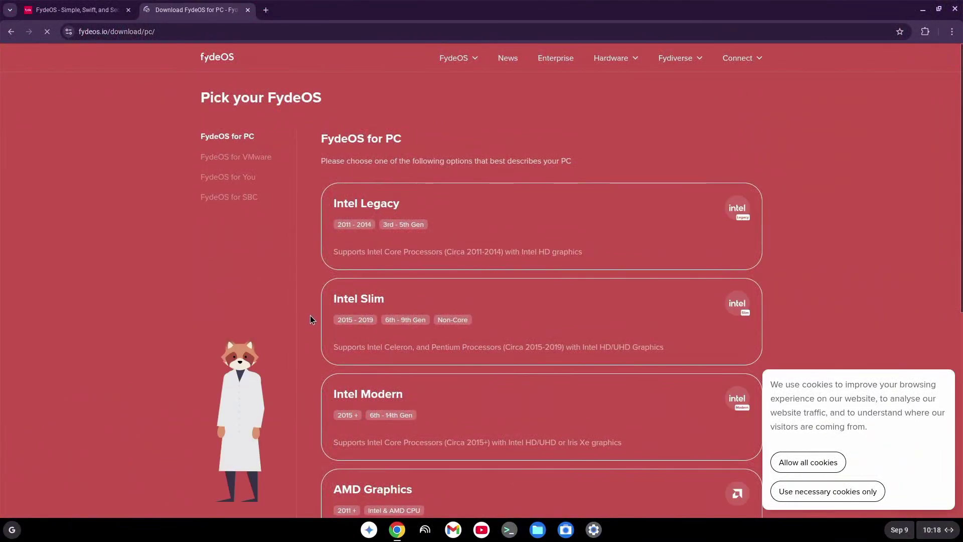
scroll(400, 271, "down", 1)
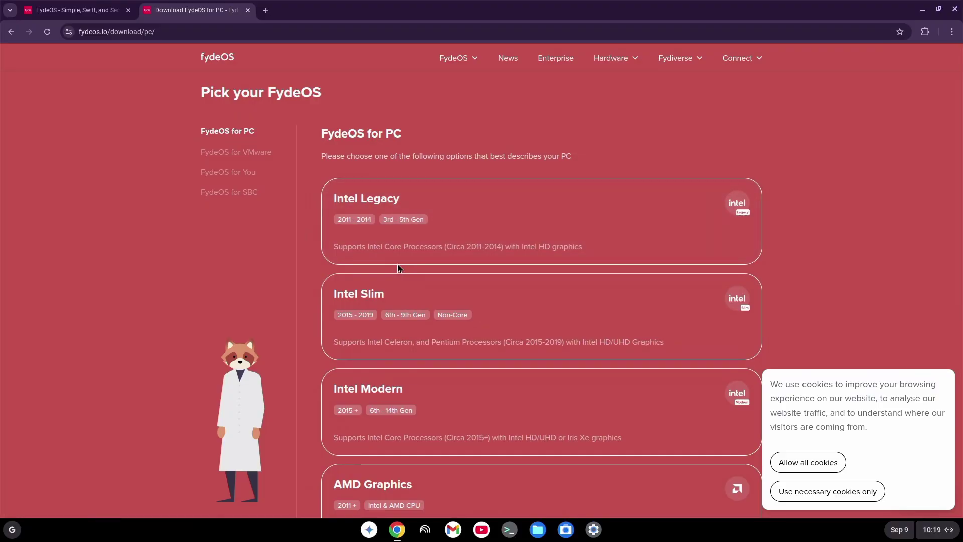
left_click(400, 273)
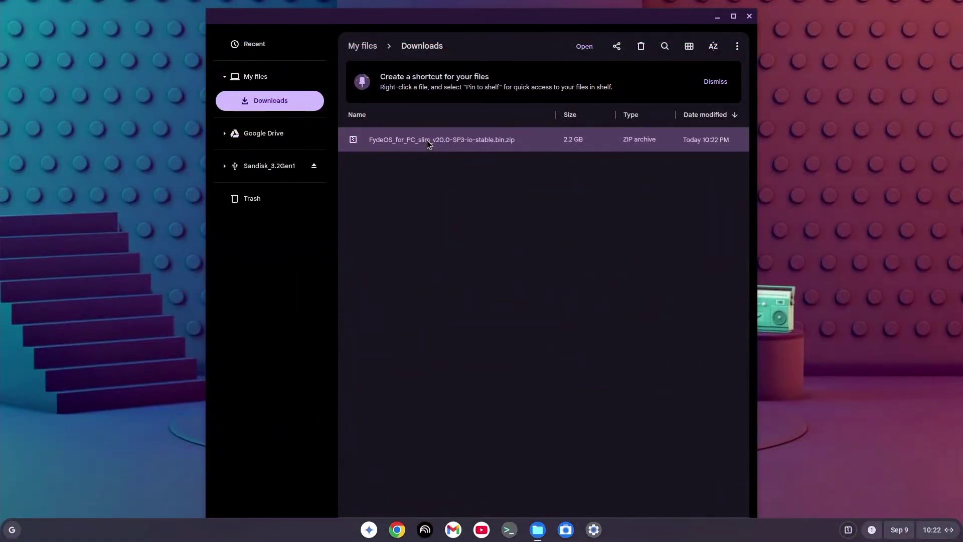
- Mount the FydeOS zip and copy FydeOS_for_PC_slim_v20.0-SP3-io-stable.bin into Downloads
double_click(427, 142)
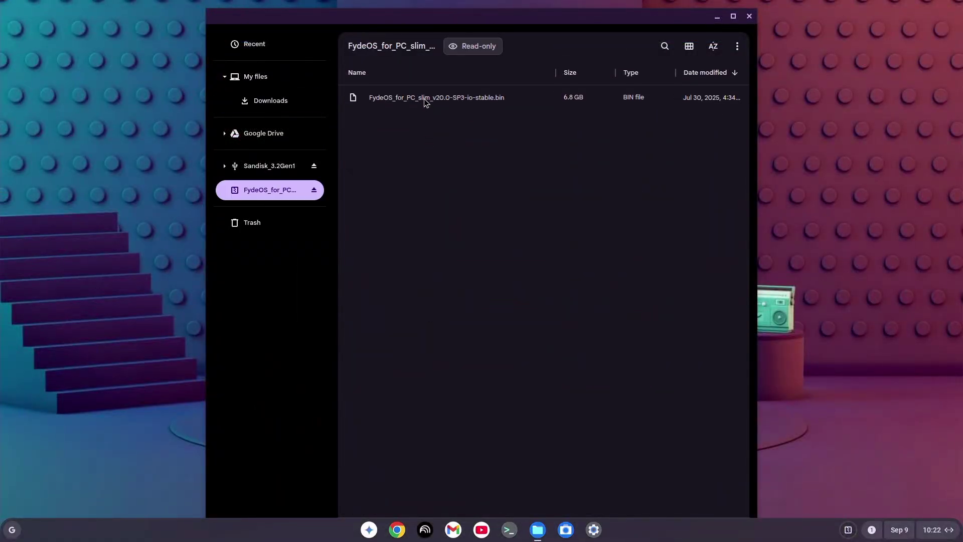
left_click_drag(424, 99, 258, 103)
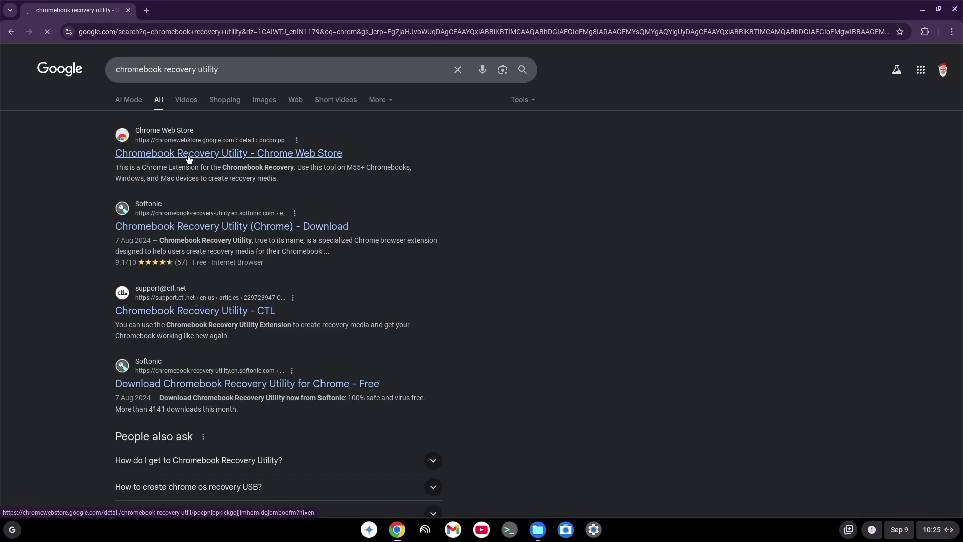
left_click(189, 155)
- Add the Chromebook Recovery Utility extension to Chrome and launch it from the Extensions menu
key("alt+Left")
left_click(174, 155)
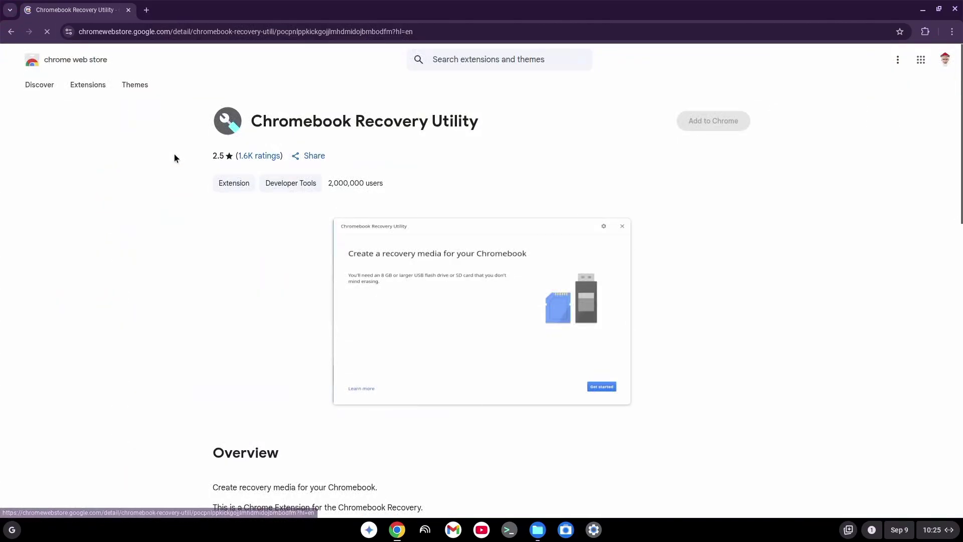
left_click(724, 122)
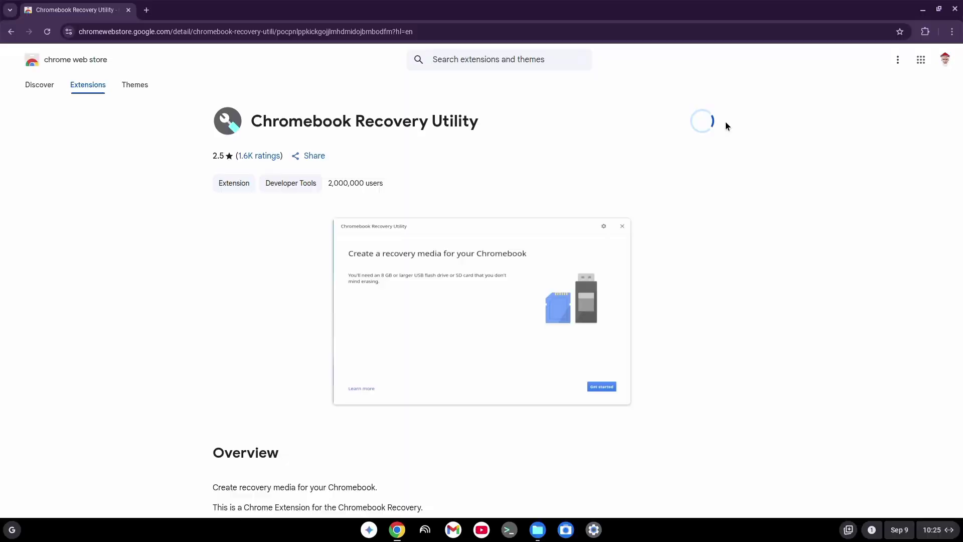
left_click(544, 134)
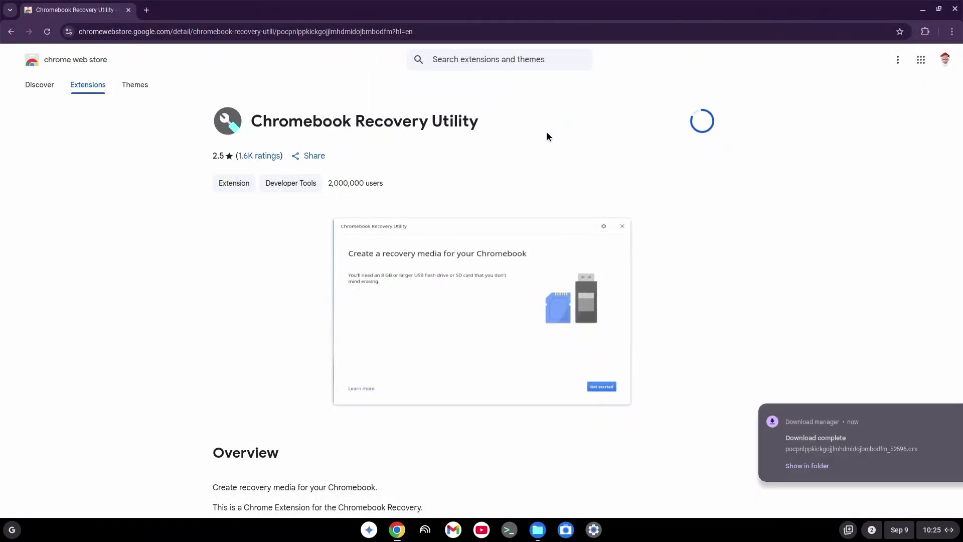
left_click(926, 33)
left_click(827, 132)
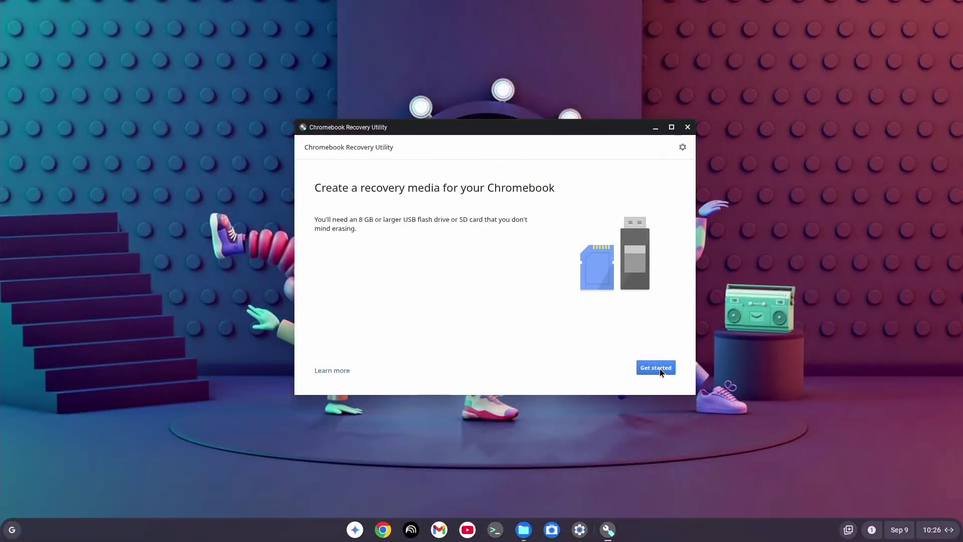
- Start the recovery wizard and choose Use local image from the gear menu
left_click(655, 368)
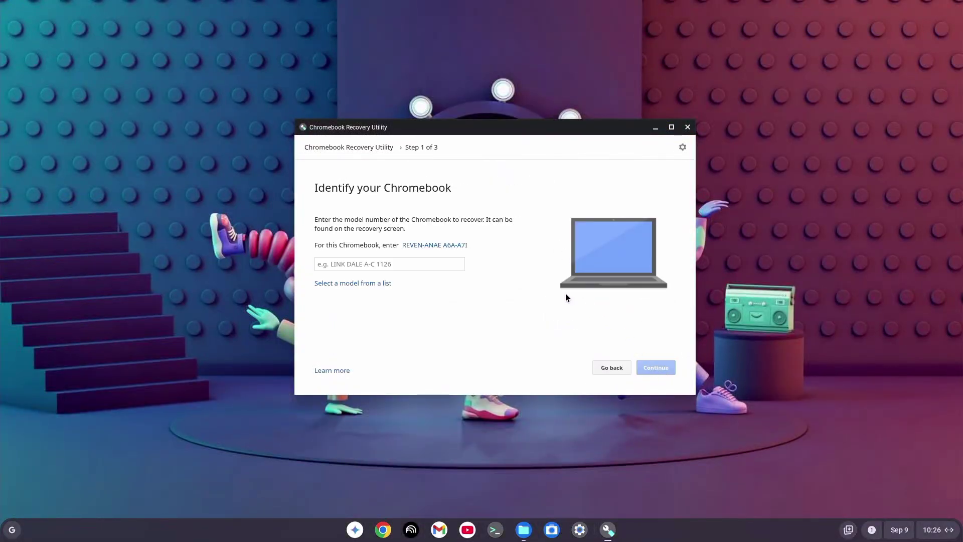
left_click(682, 147)
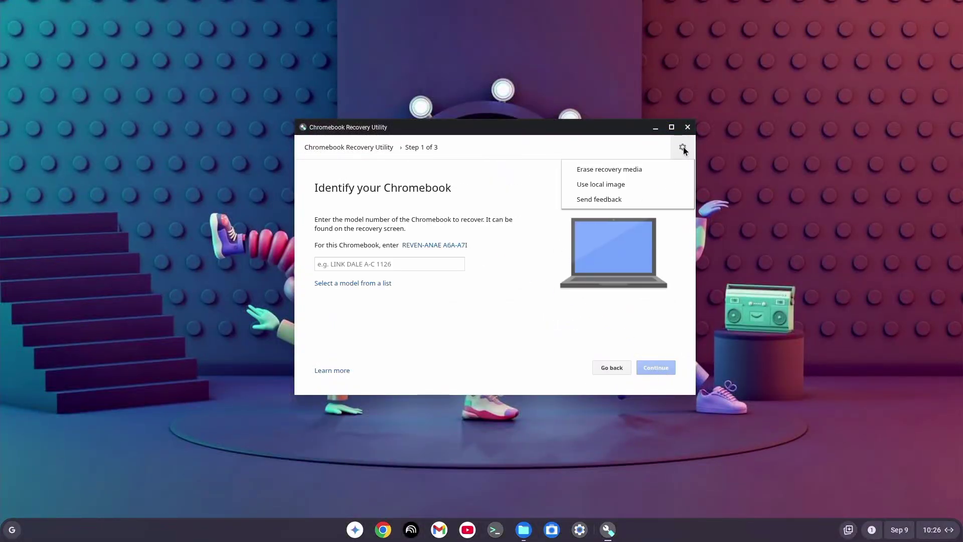
left_click(623, 184)
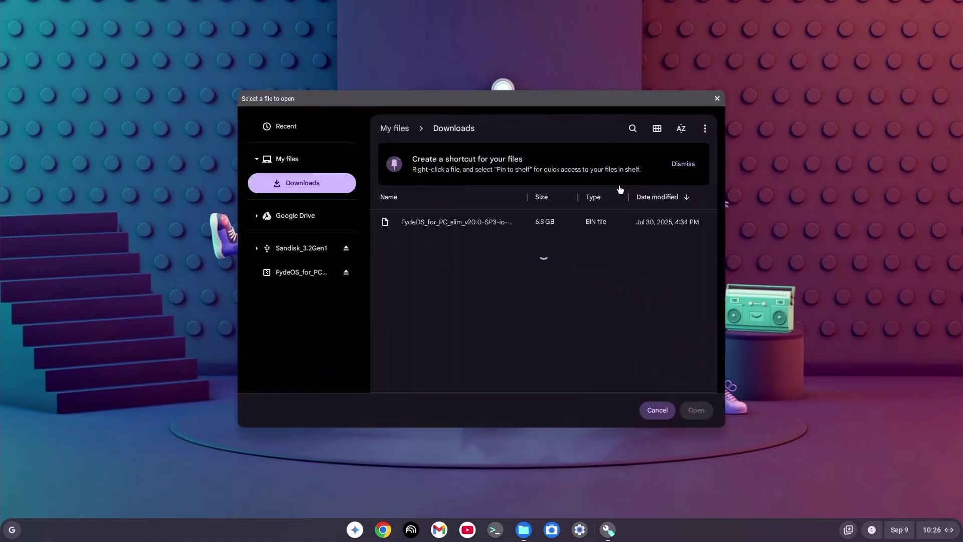
- Load the FydeOS .bin image, target USB Drive - 28.7 GB, and create the recovery media
left_click(443, 224)
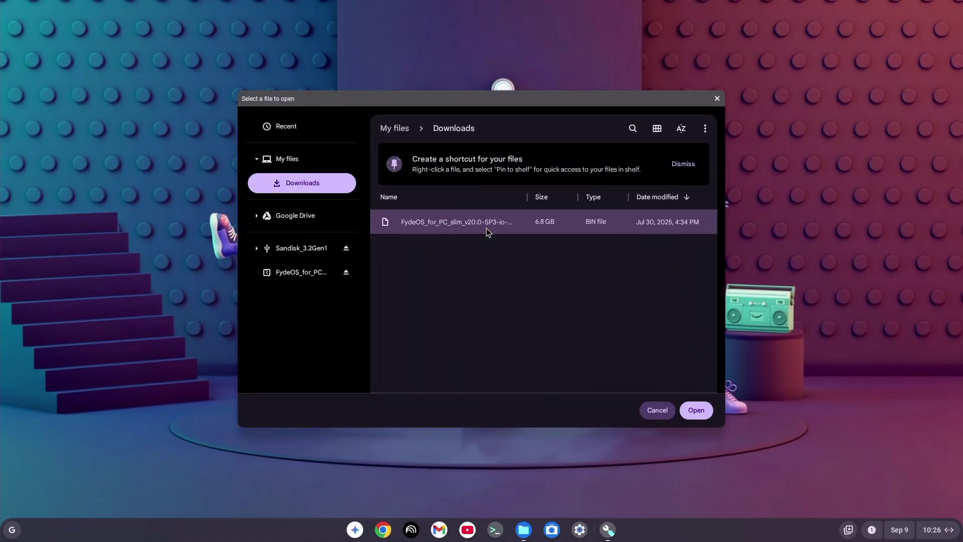
left_click(696, 410)
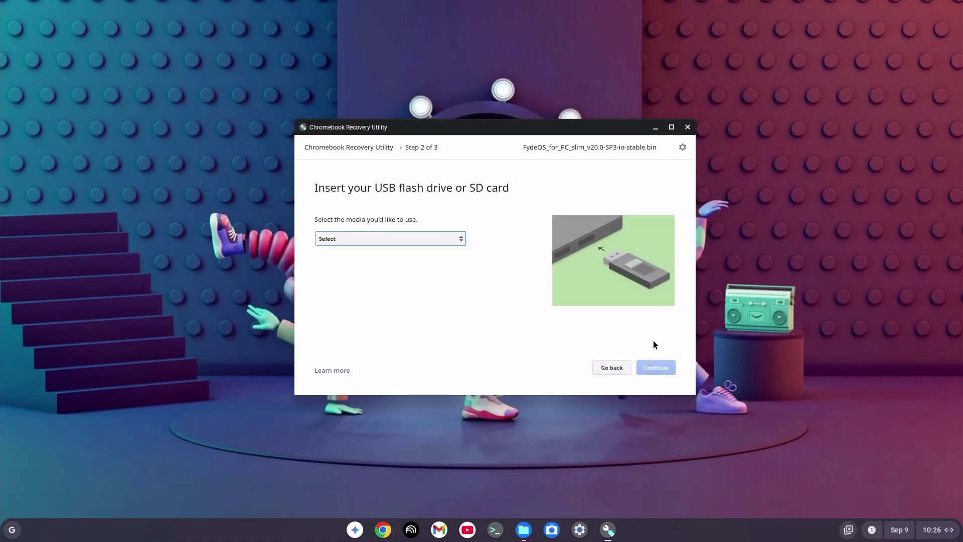
left_click(400, 240)
left_click(402, 243)
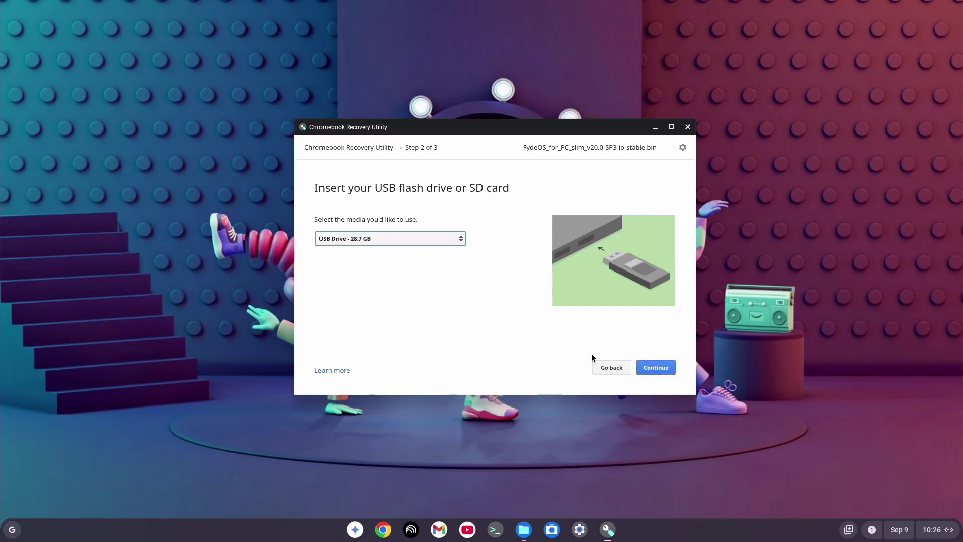
left_click(664, 369)
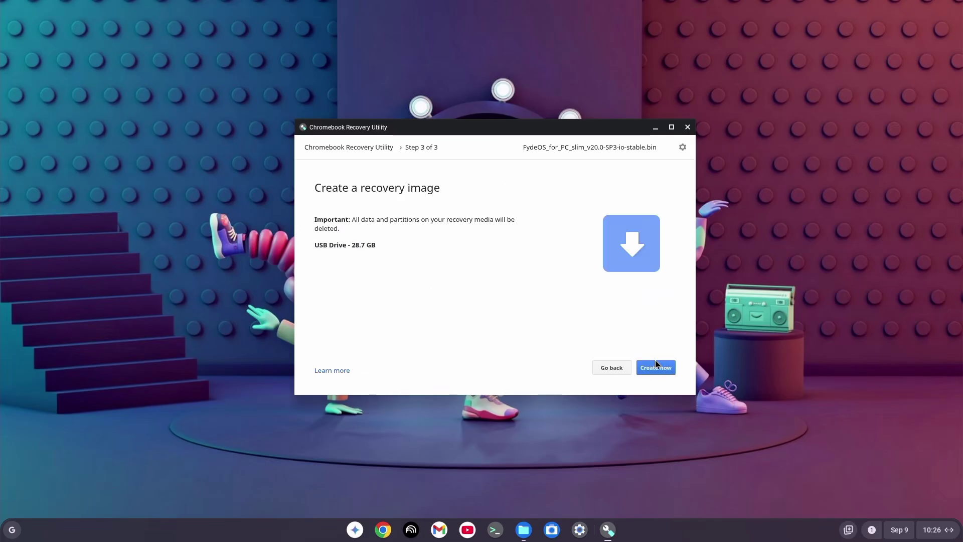
left_click(654, 366)
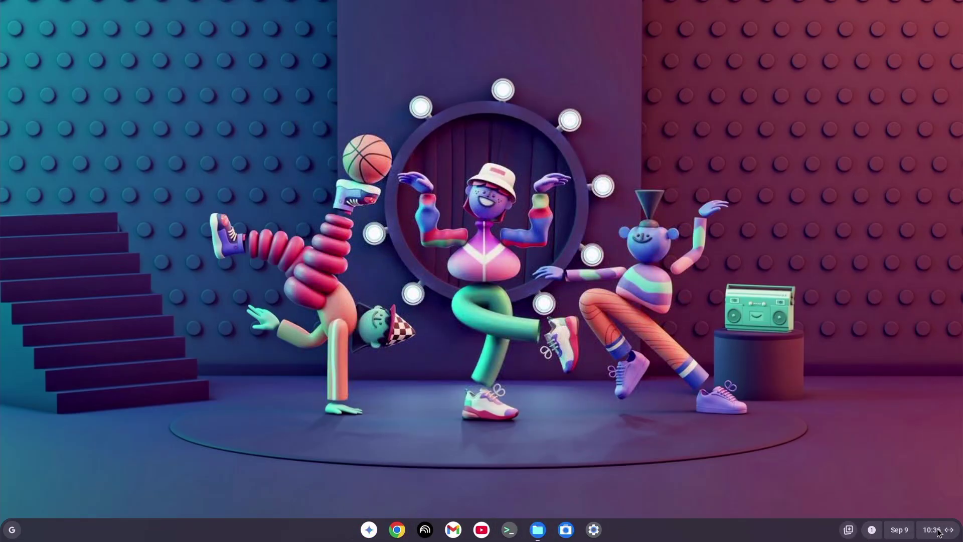
- Restart into FydeOS setup, accept English (United States) with US input, and get started
left_click(938, 531)
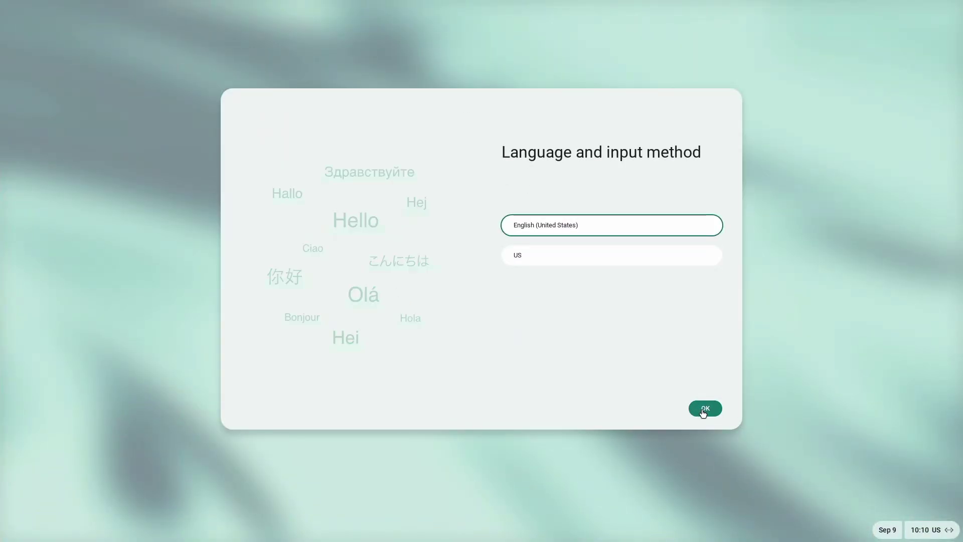
left_click(705, 408)
left_click(702, 408)
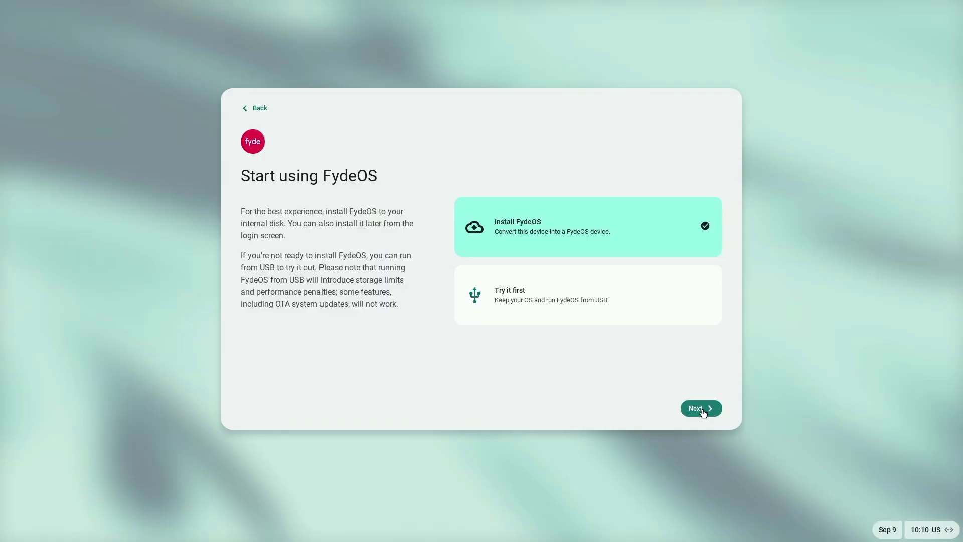
- Choose Install FydeOS and proceed with Full disk installation
left_click(576, 289)
left_click(577, 239)
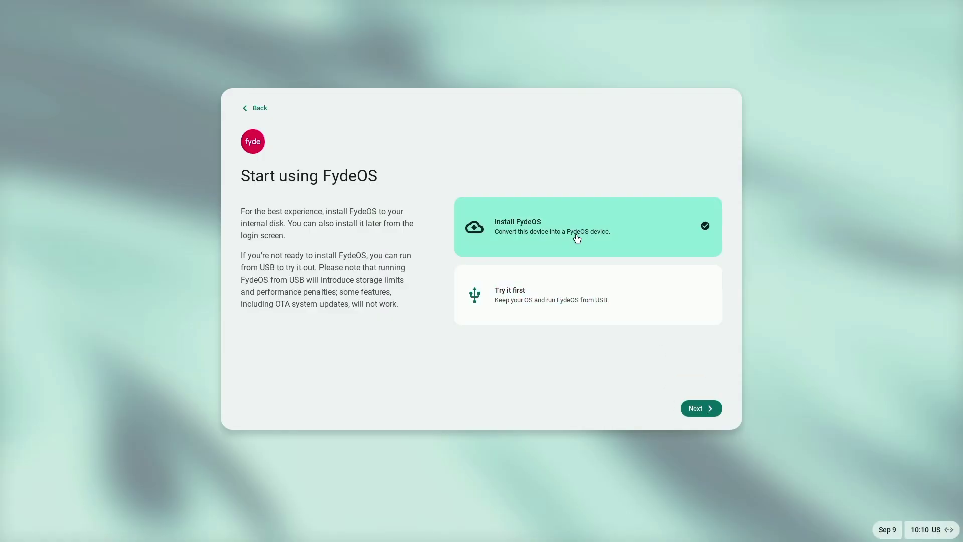
left_click(575, 301)
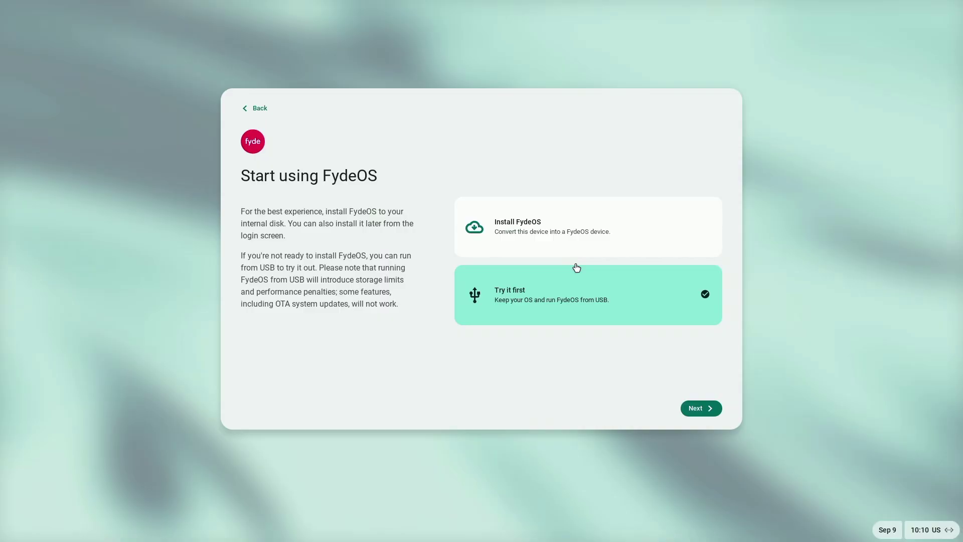
left_click(577, 240)
left_click(589, 289)
left_click(602, 243)
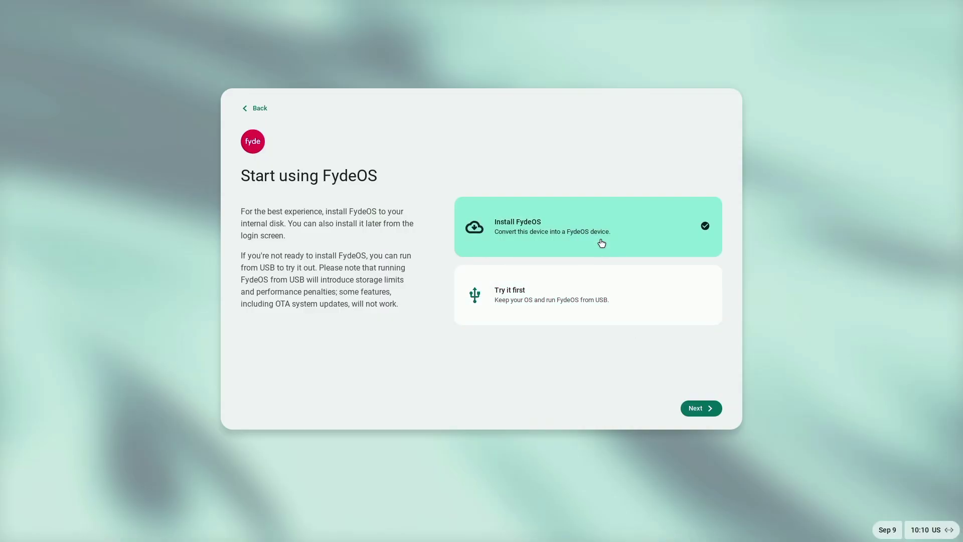
left_click(700, 411)
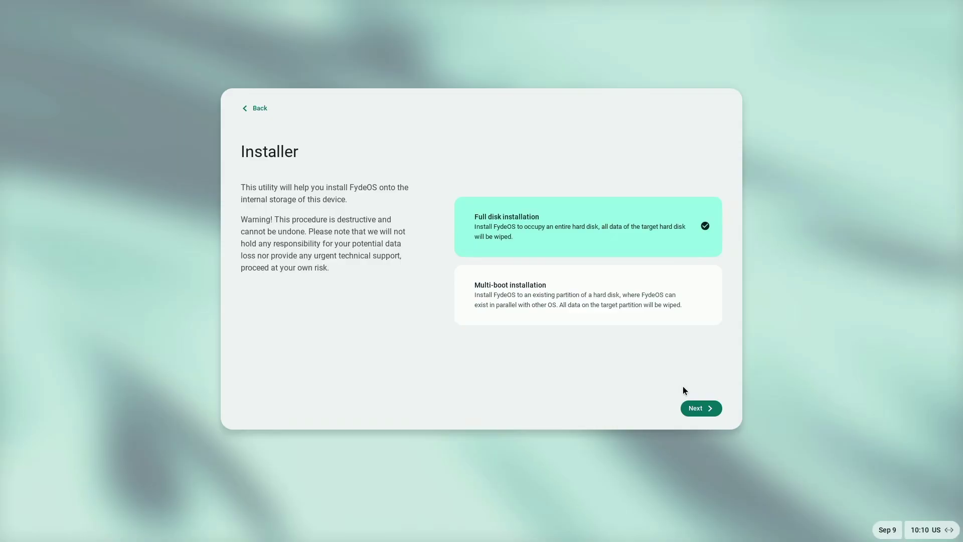
left_click(700, 408)
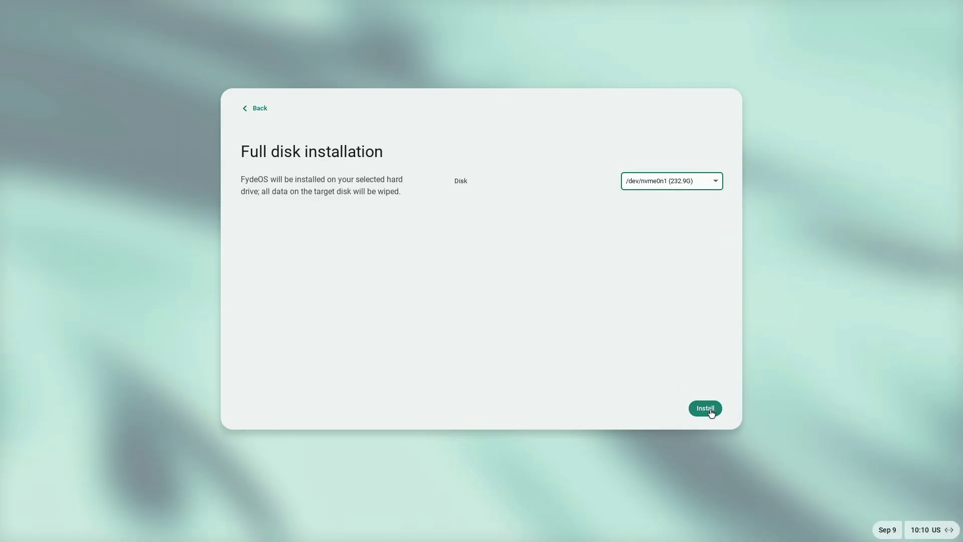
- Install FydeOS onto the /dev/nvme0n1 (232.9G) disk
left_click(705, 408)
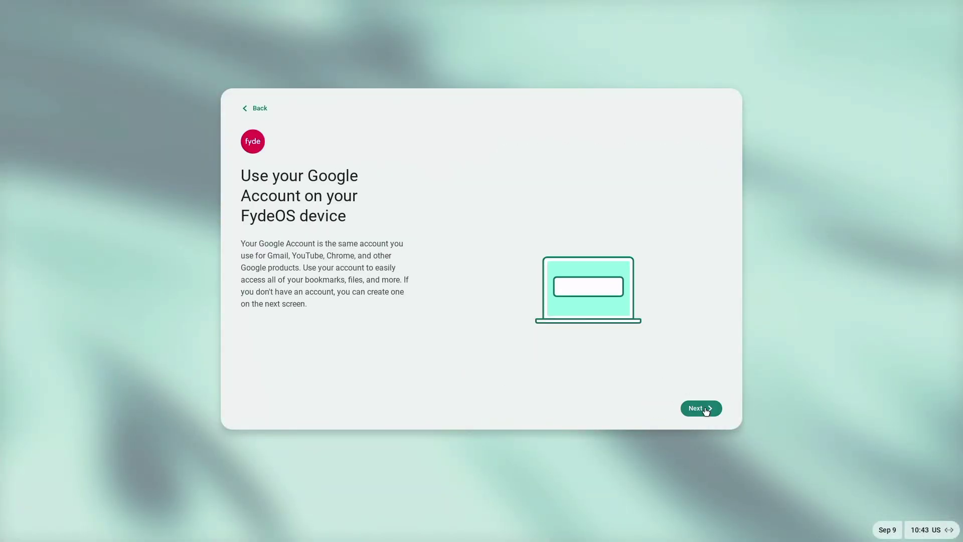
- Use a password instead of a PIN, opt out of the newsletter, and open the launcher
left_click(705, 409)
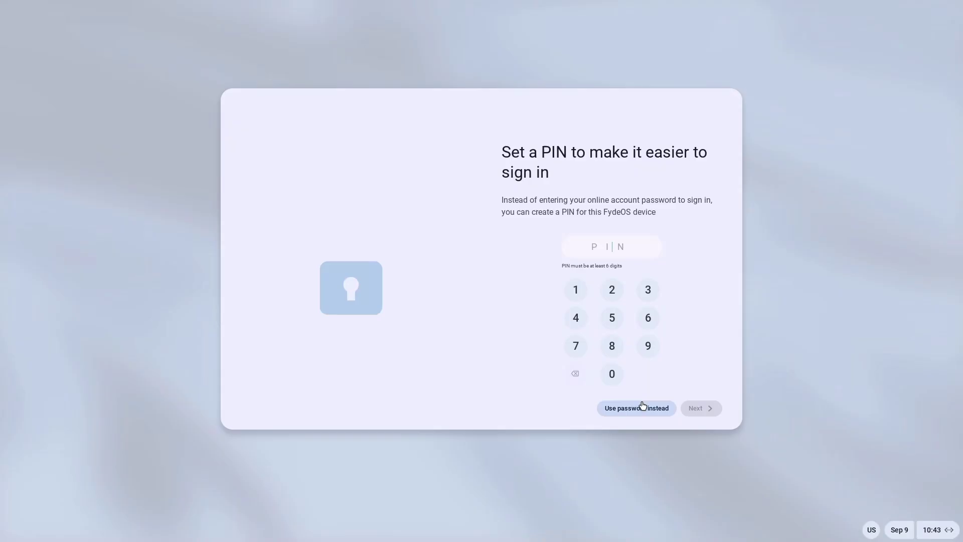
left_click(643, 407)
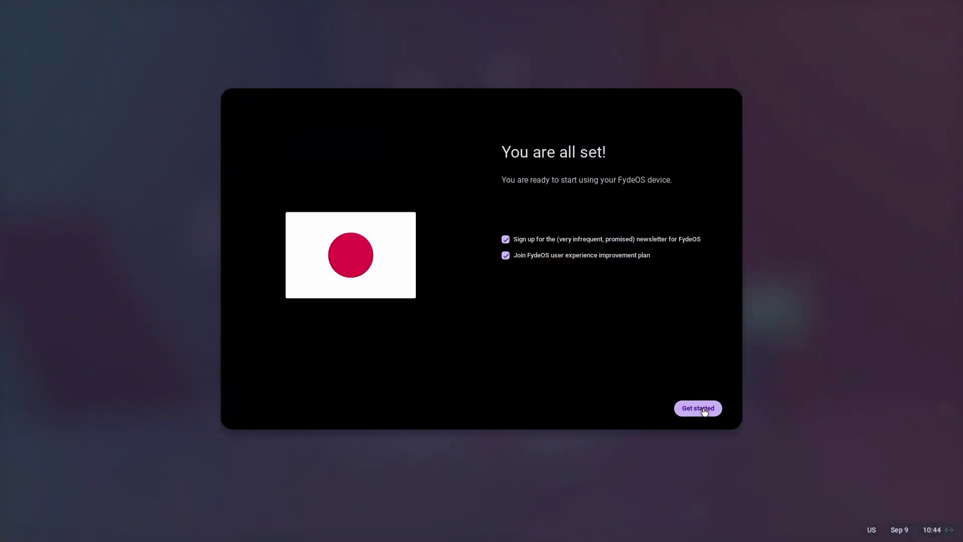
left_click(506, 239)
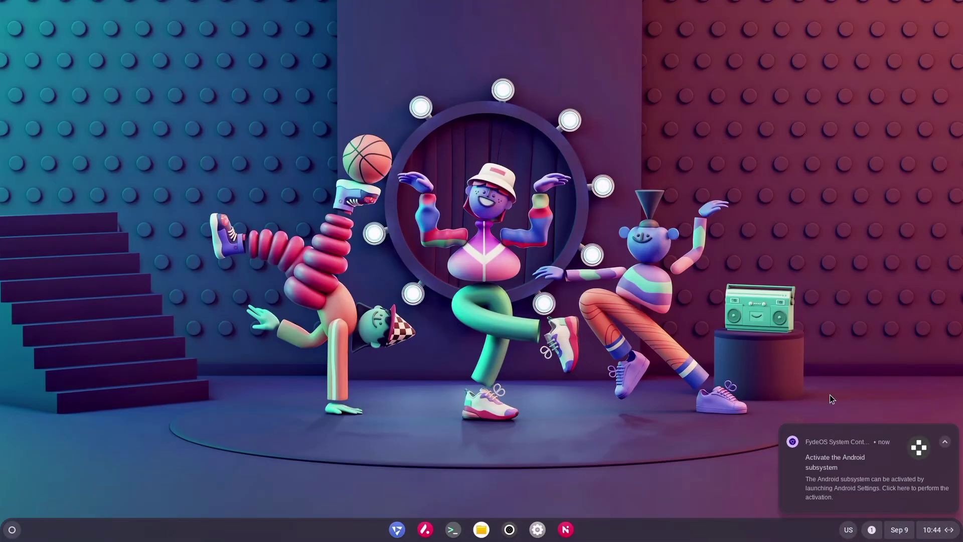
key("super")
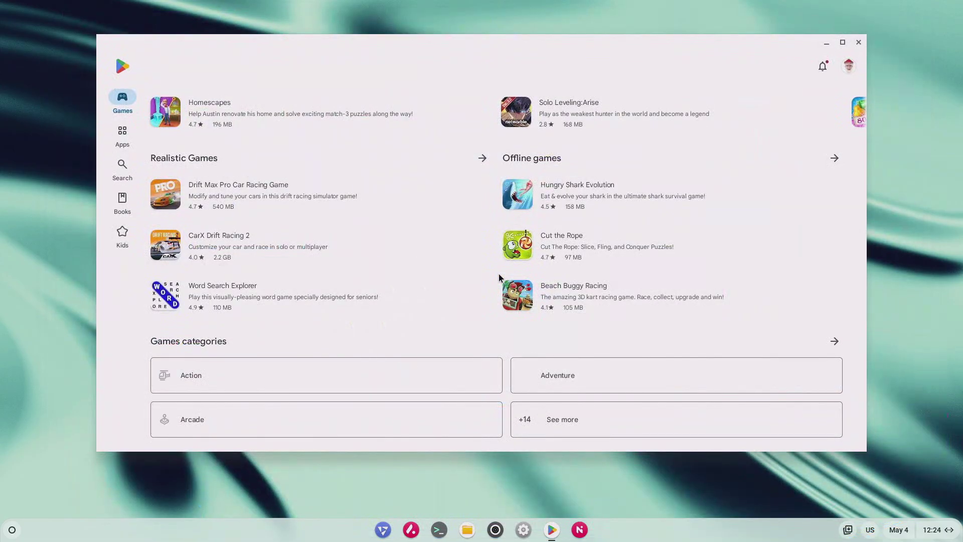
scroll(498, 273, "down", 3)
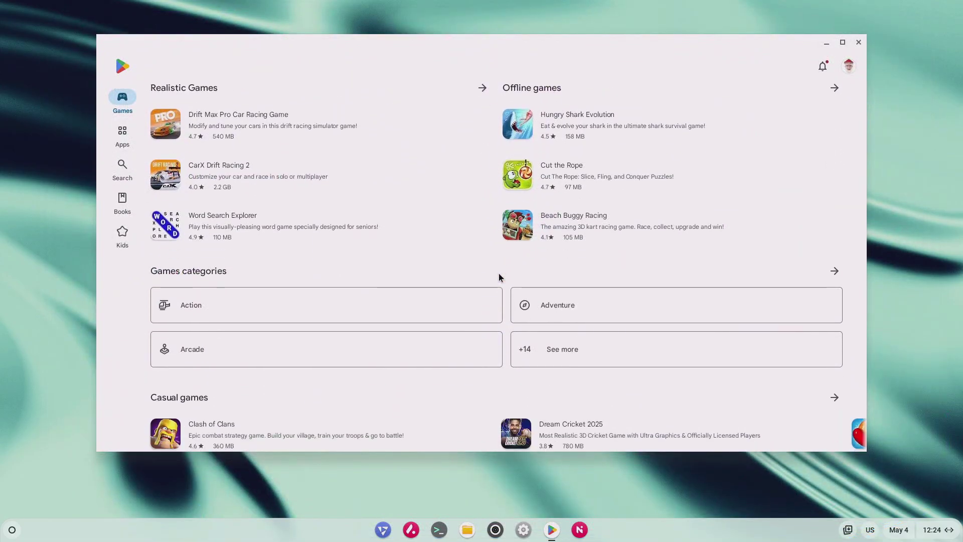
scroll(500, 276, "down", 5)
scroll(499, 276, "up", 1)
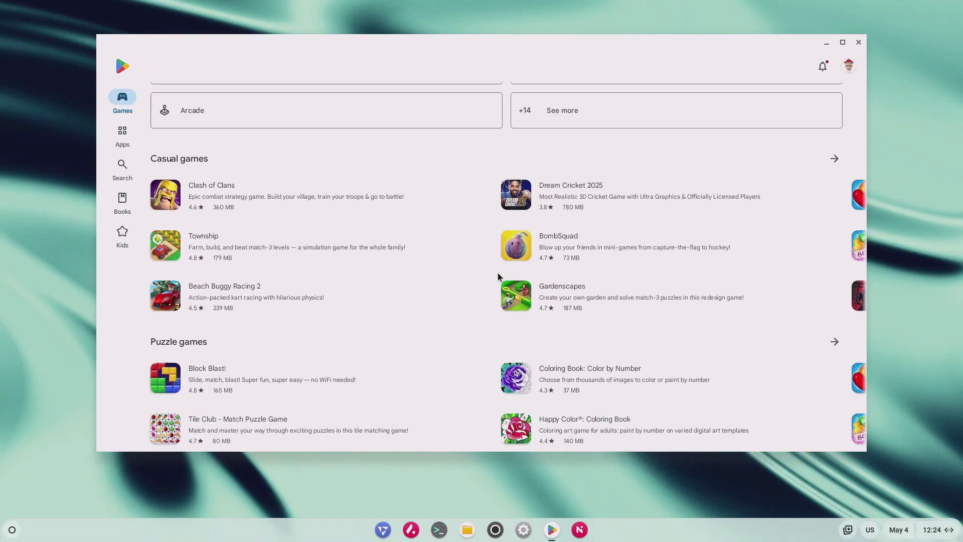
scroll(498, 275, "down", 10)
scroll(498, 275, "up", 2)
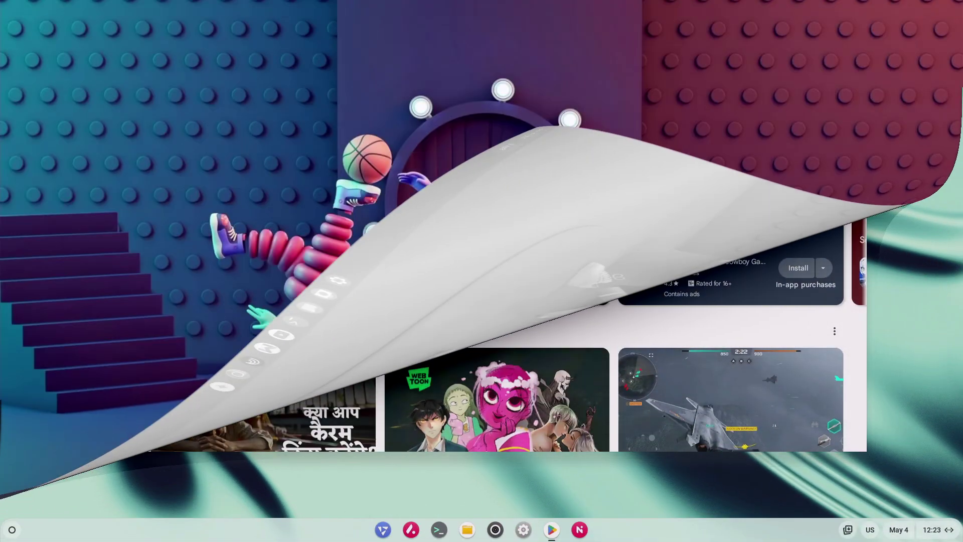
scroll(502, 277, "down", 10)
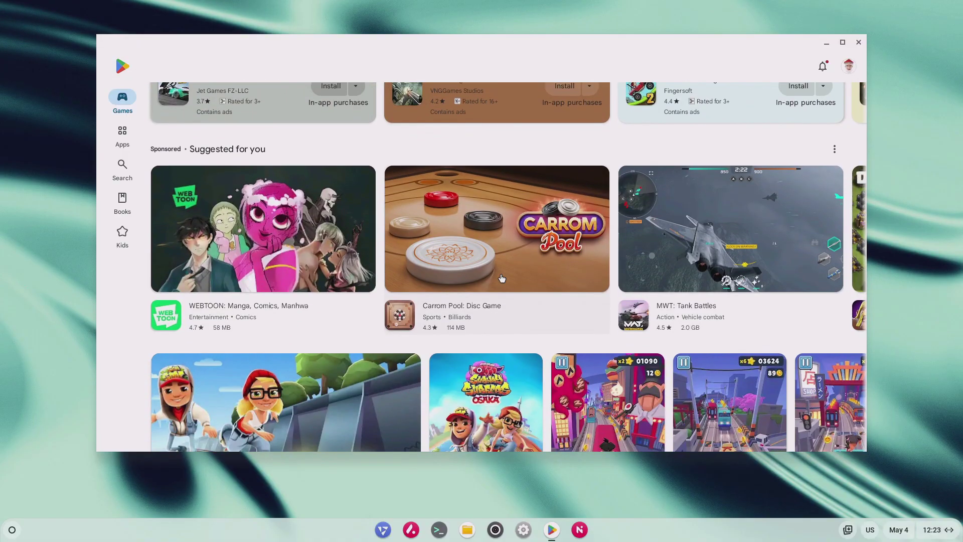
scroll(500, 277, "down", 15)
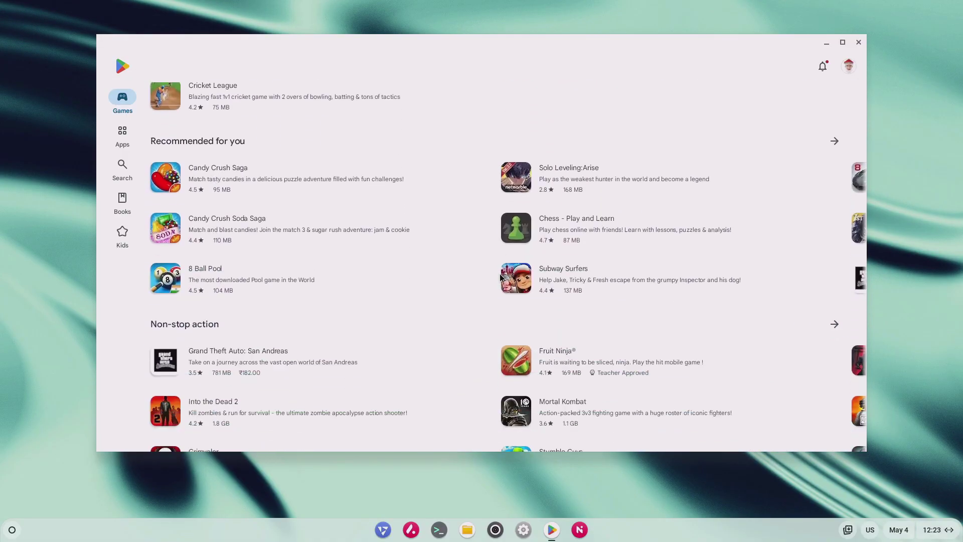
scroll(500, 277, "down", 15)
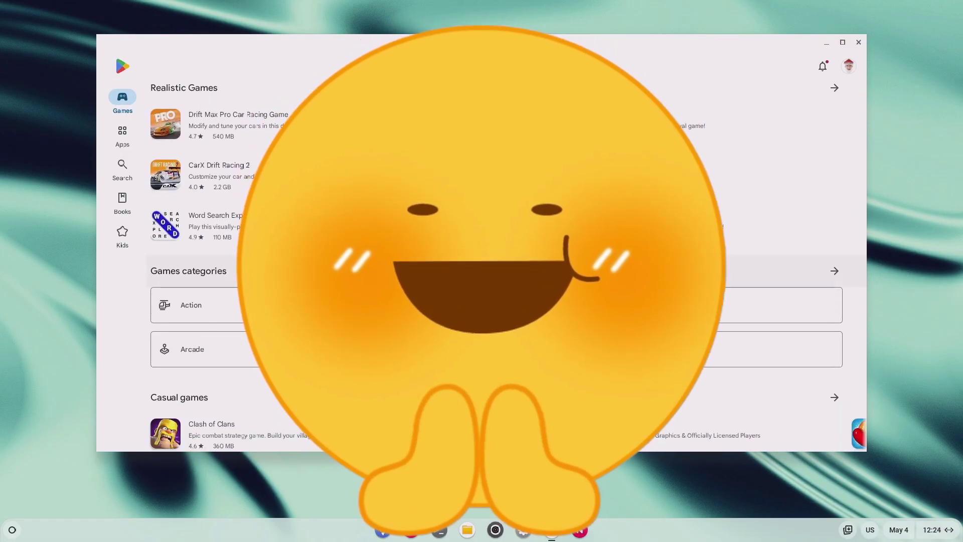
scroll(500, 276, "down", 6)
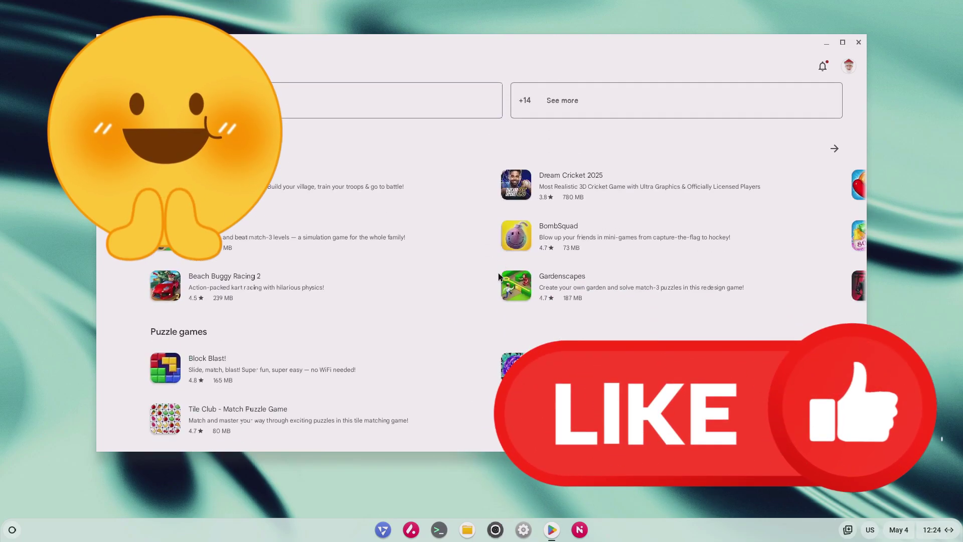
scroll(501, 277, "up", 20)
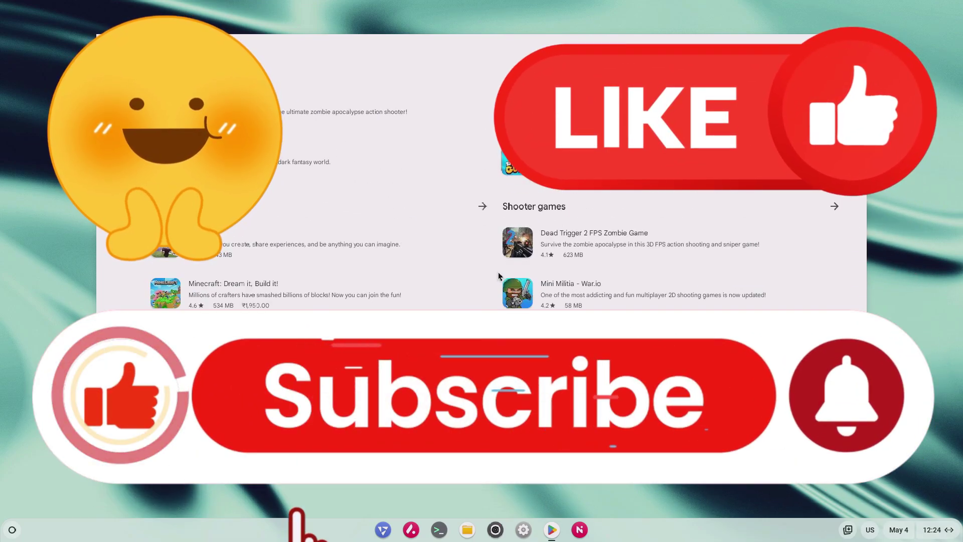
scroll(500, 277, "up", 4)
scroll(469, 332, "up", 20)
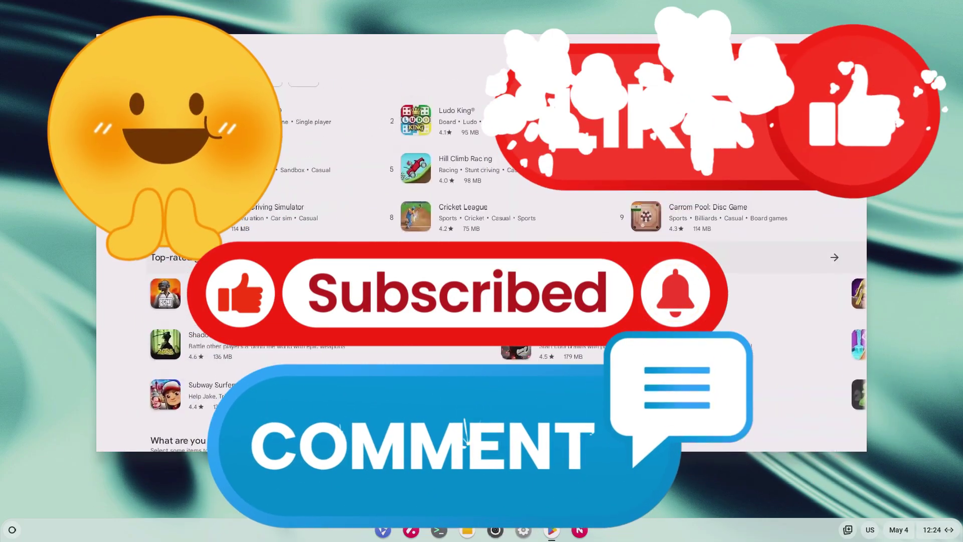